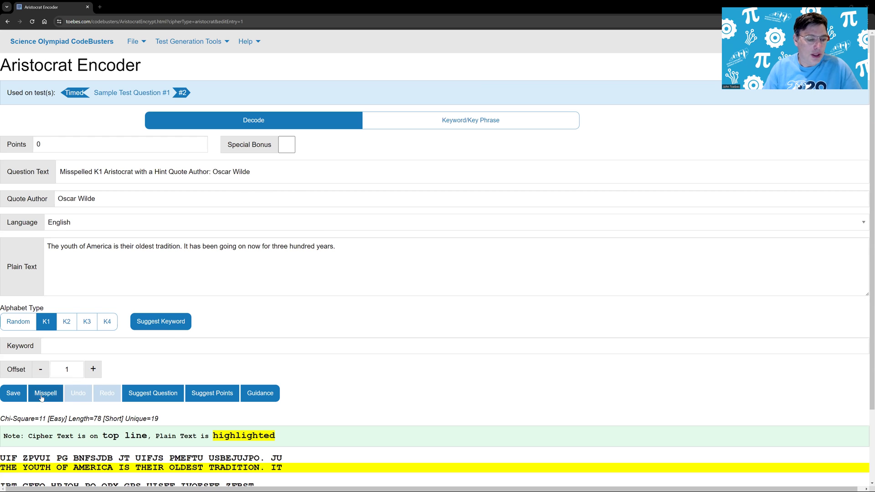
- Generate misspelled versions of the quote with Word Replacement at about half and Typos at None
{"action": "left_click", "coordinate": [14, 394]}
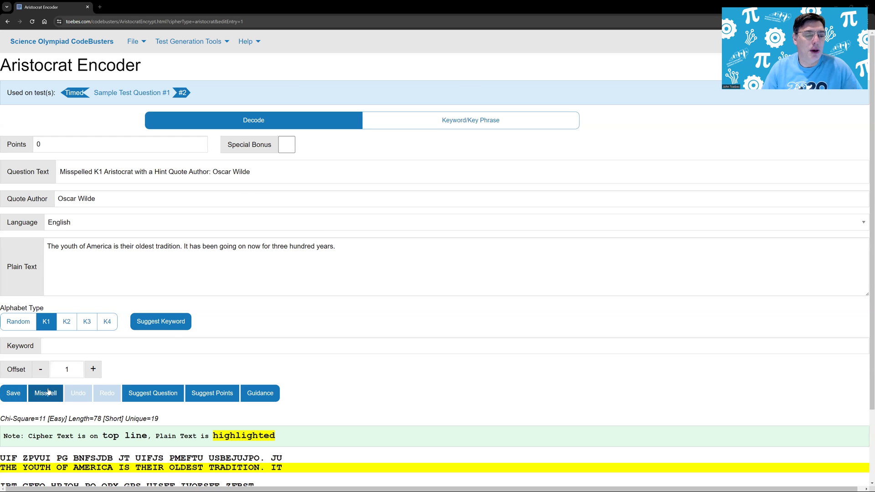
{"action": "left_click", "coordinate": [48, 394]}
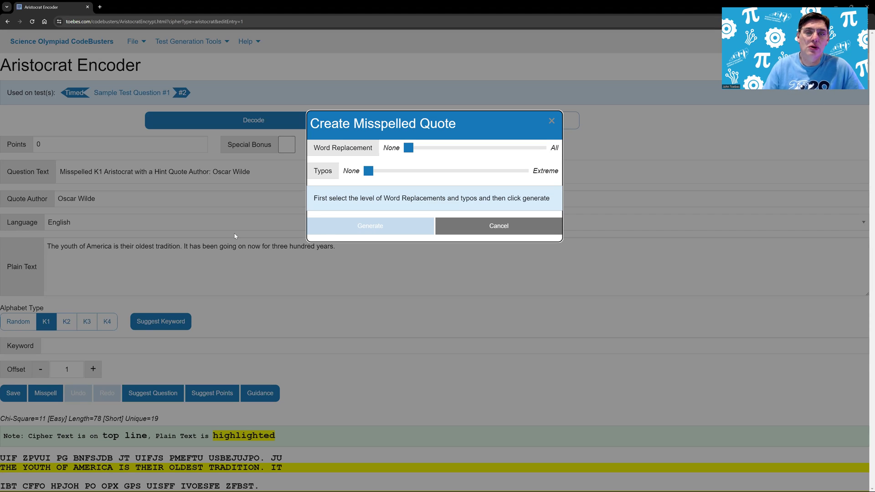
{"action": "left_click_drag", "start_coordinate": [408, 148], "coordinate": [477, 151]}
{"action": "left_click", "coordinate": [382, 228]}
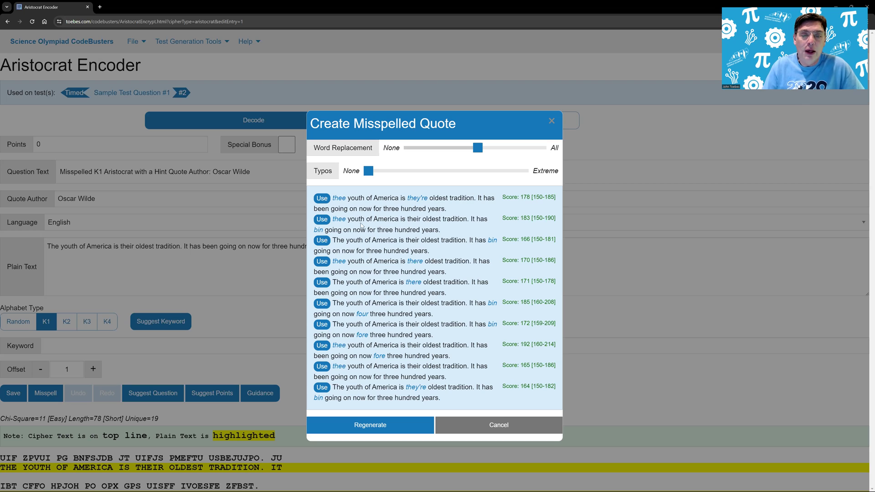
{"action": "double_click", "coordinate": [524, 197]}
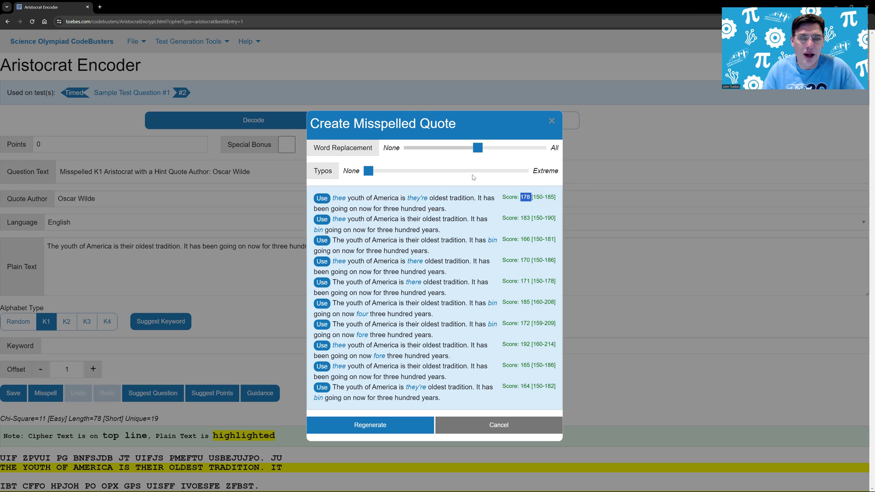
- Regenerate the misspelled quotes with Word Replacement at All, first without typos and again with Typos at about a quarter
{"action": "left_click_drag", "start_coordinate": [476, 145], "coordinate": [542, 147]}
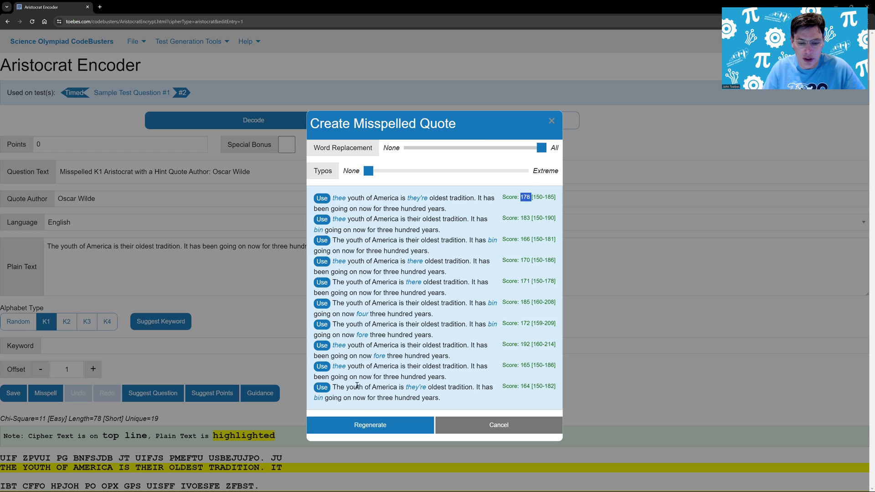
{"action": "left_click", "coordinate": [352, 423]}
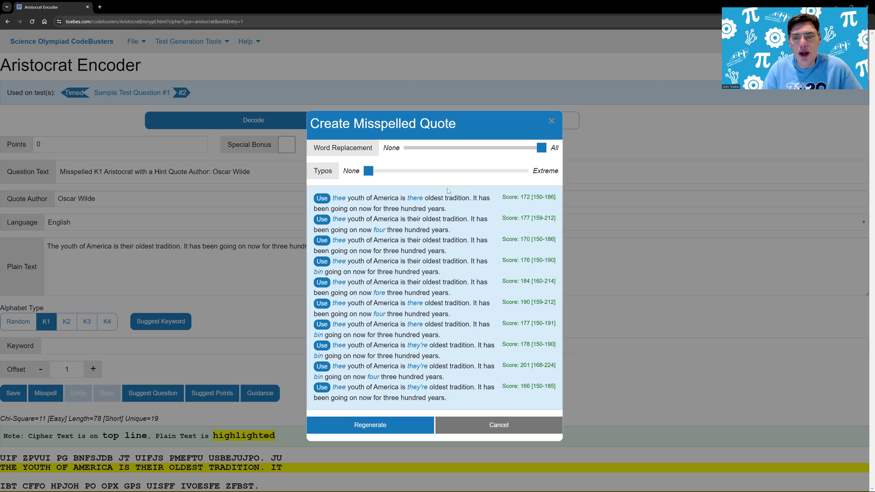
{"action": "left_click_drag", "start_coordinate": [368, 171], "coordinate": [405, 173]}
{"action": "left_click", "coordinate": [356, 418]}
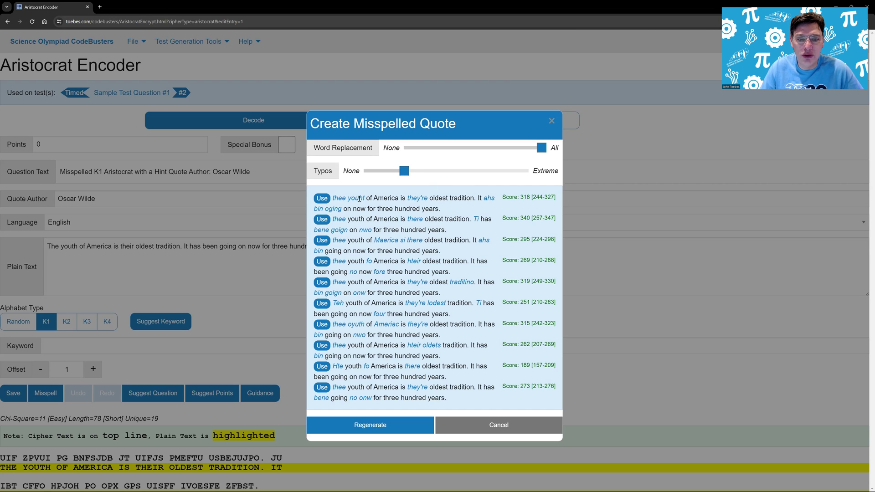
- Regenerate the misspelled quotes with Word Replacement at None, and again at All with Typos lowered to about a fifth
{"action": "left_click_drag", "start_coordinate": [541, 148], "coordinate": [394, 158]}
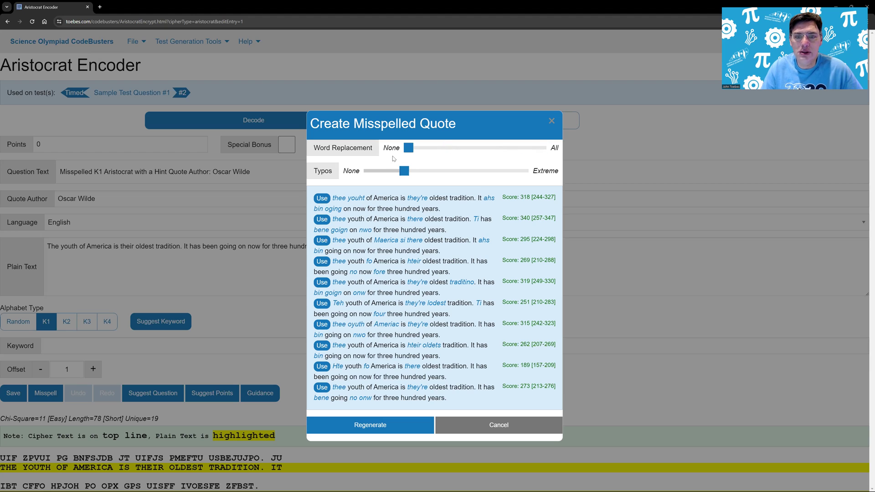
{"action": "left_click", "coordinate": [384, 426]}
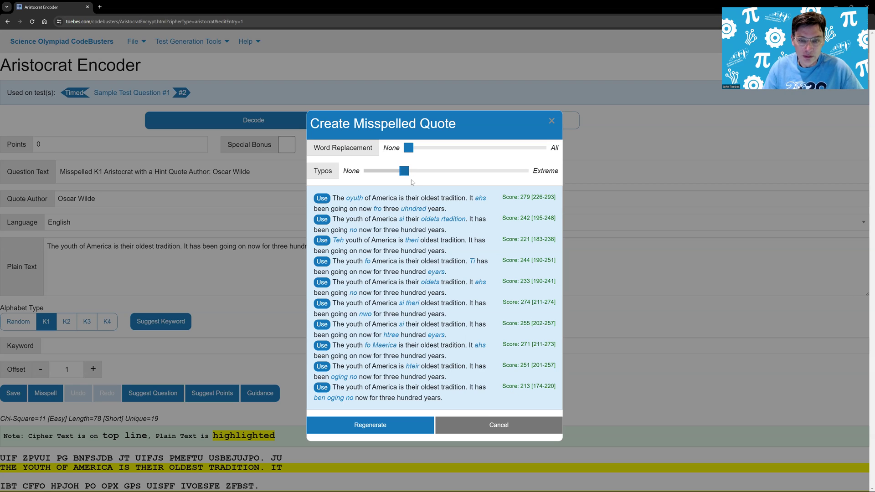
{"action": "left_click_drag", "start_coordinate": [409, 148], "coordinate": [536, 147]}
{"action": "left_click_drag", "start_coordinate": [404, 171], "coordinate": [400, 171]}
{"action": "left_click", "coordinate": [387, 424]}
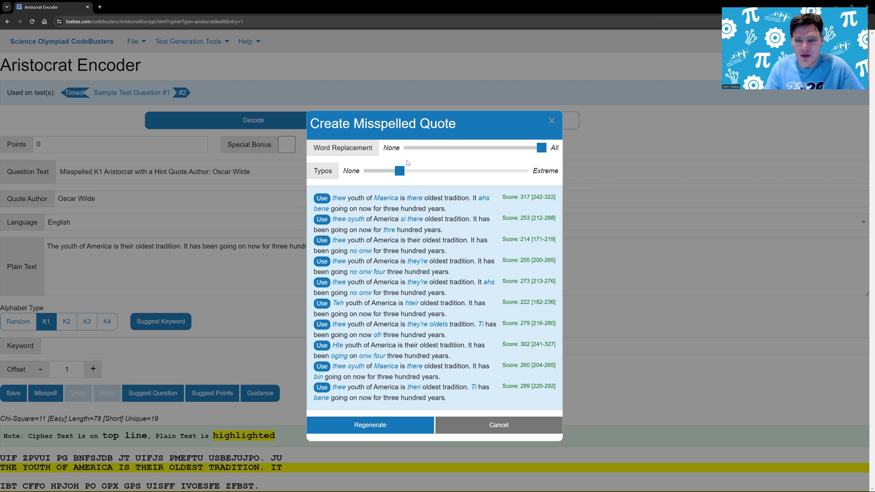
- Regenerate the misspelled quotes with Typos at Extreme
{"action": "left_click_drag", "start_coordinate": [400, 172], "coordinate": [425, 171]}
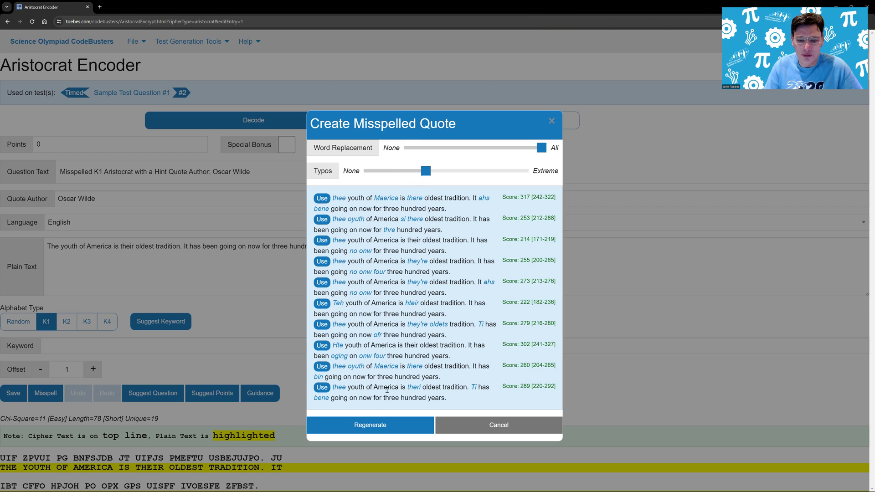
{"action": "left_click_drag", "start_coordinate": [425, 170], "coordinate": [558, 168]}
{"action": "left_click", "coordinate": [370, 424]}
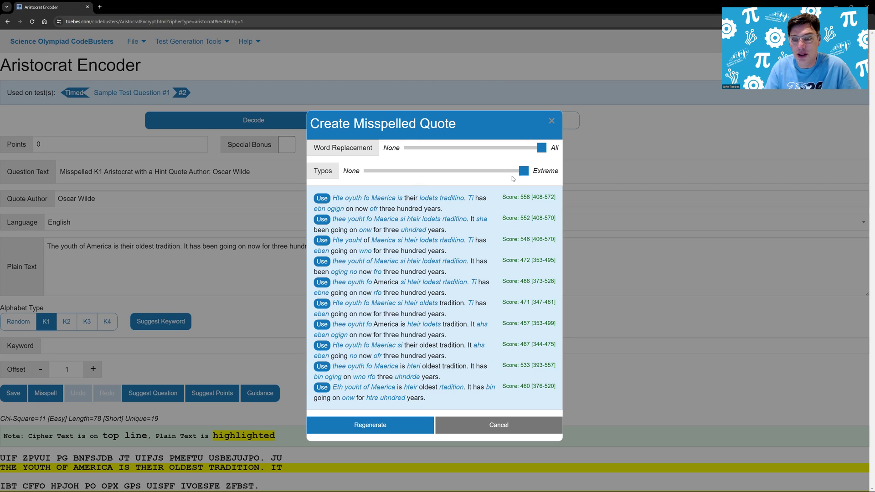
- Try the regenerated version starting "Hte youth of America is they're" with Typos at about half, and undo the plain text replacement
{"action": "left_click_drag", "start_coordinate": [524, 171], "coordinate": [440, 171]}
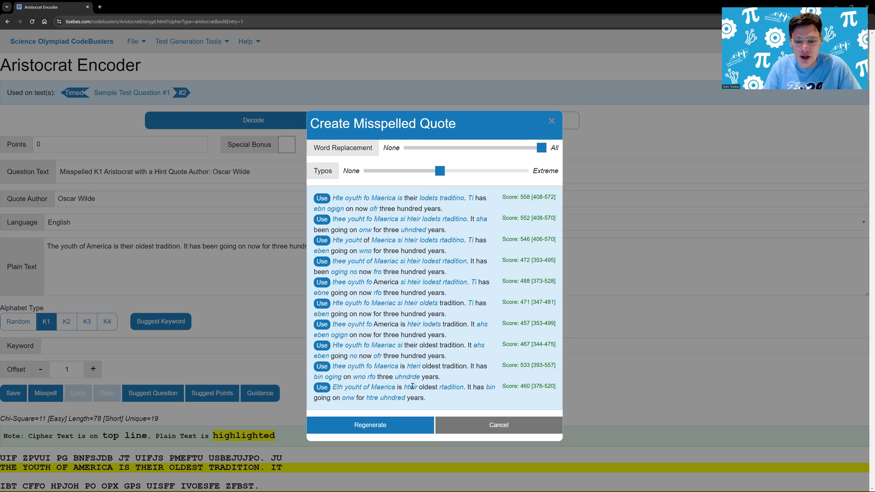
{"action": "left_click", "coordinate": [387, 429]}
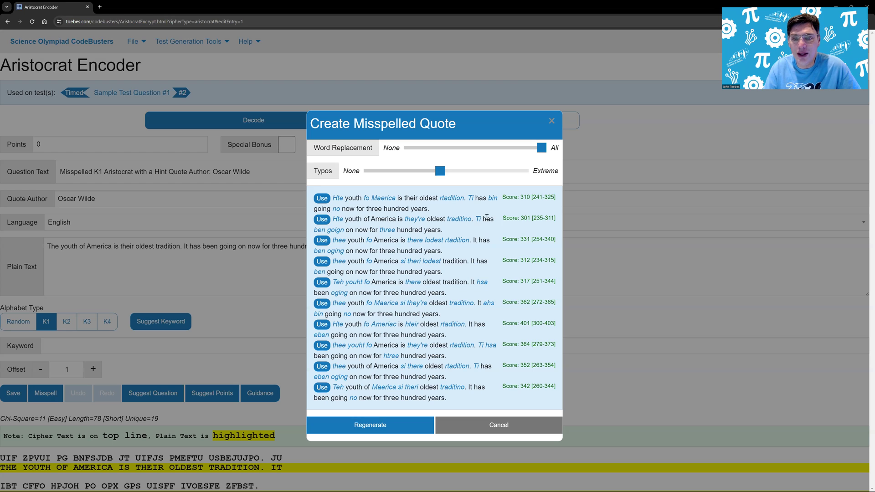
{"action": "left_click", "coordinate": [322, 220]}
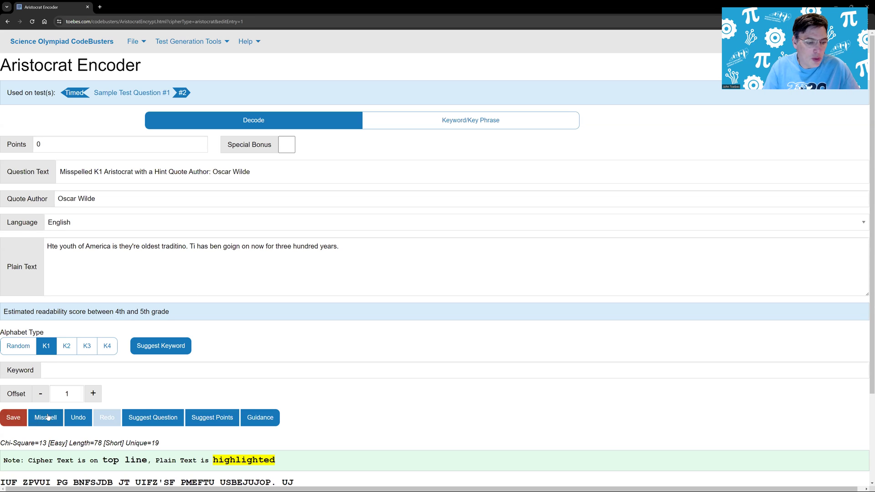
{"action": "left_click", "coordinate": [74, 417]}
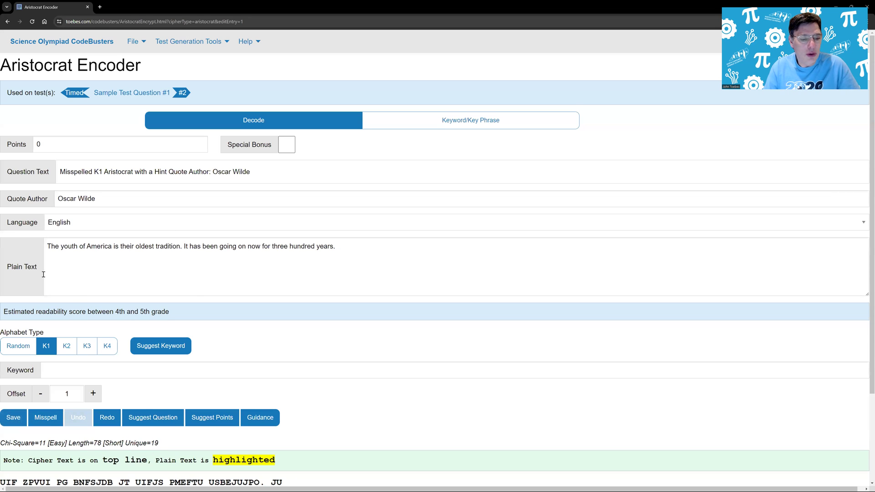
- Replace the plain text with a version using "thee", "they're" and "four", generated with Word Replacement at All and Typos at None
{"action": "left_click", "coordinate": [46, 417]}
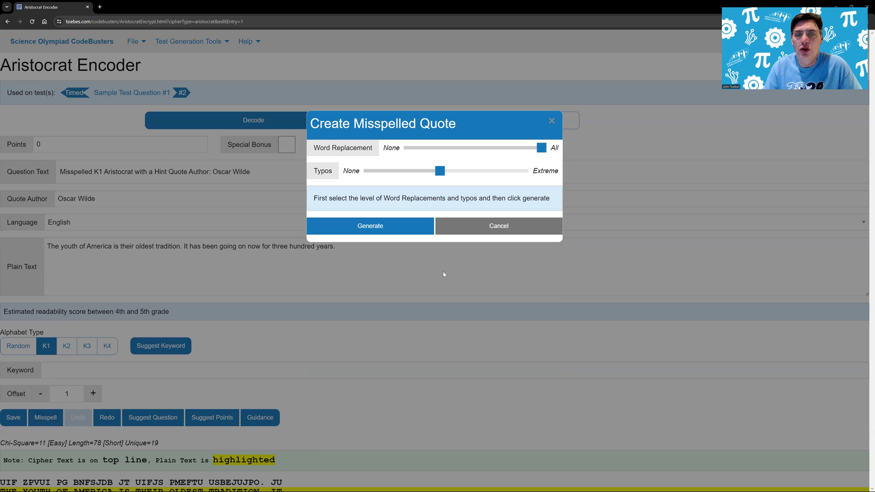
{"action": "left_click_drag", "start_coordinate": [441, 171], "coordinate": [342, 176]}
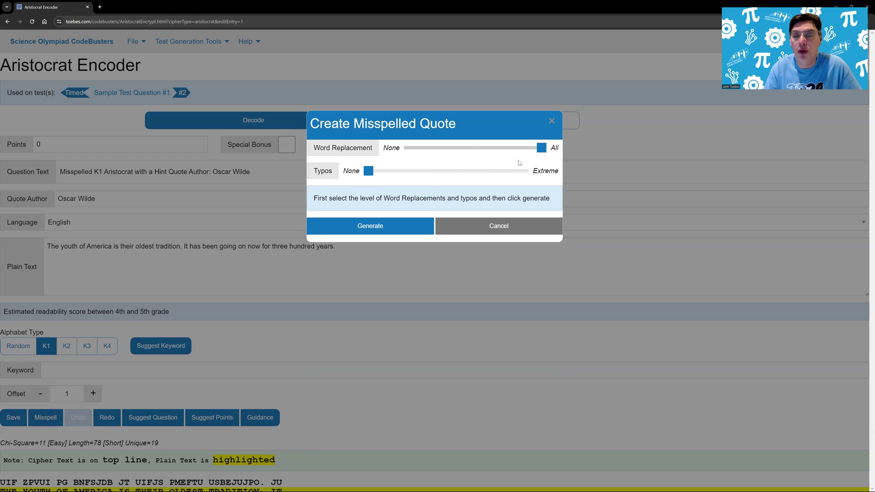
{"action": "mouse_move", "coordinate": [543, 149]}
{"action": "left_mouse_down"}
{"action": "mouse_move", "coordinate": [408, 148]}
{"action": "mouse_move", "coordinate": [542, 149]}
{"action": "left_mouse_up"}
{"action": "left_click", "coordinate": [409, 229]}
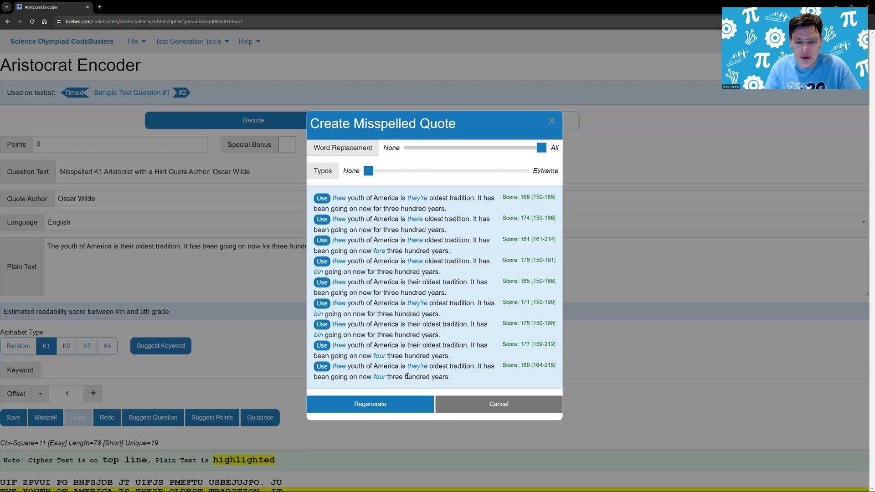
{"action": "left_click", "coordinate": [321, 368]}
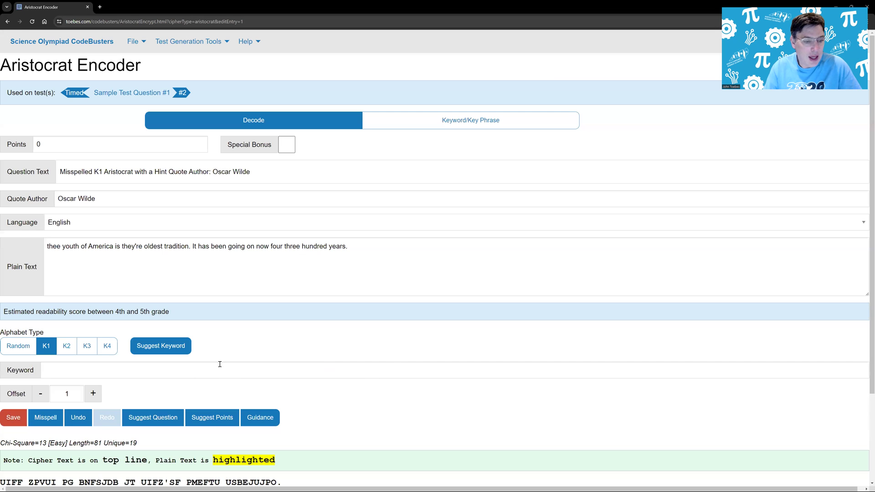
- Misspell the plain text again with Word Replacement at None and Typos at about a third, using the version with "oging no onw ofur"
{"action": "left_click", "coordinate": [45, 417]}
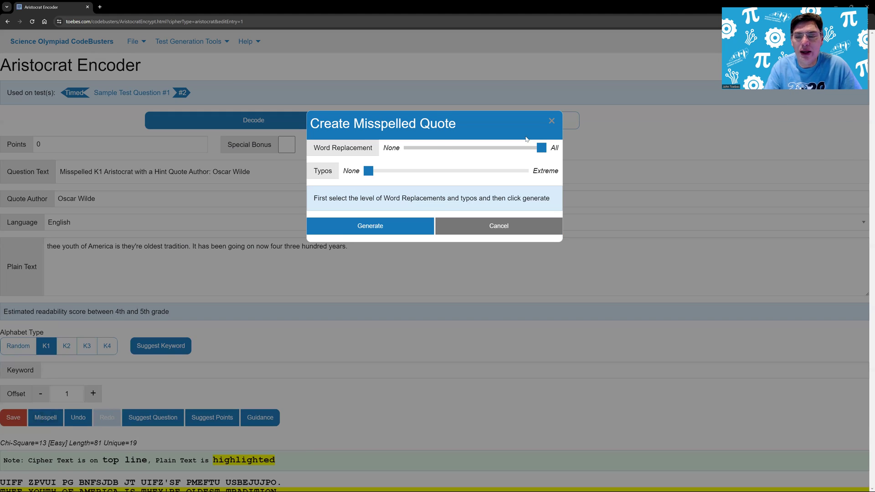
{"action": "left_click_drag", "start_coordinate": [538, 147], "coordinate": [408, 148]}
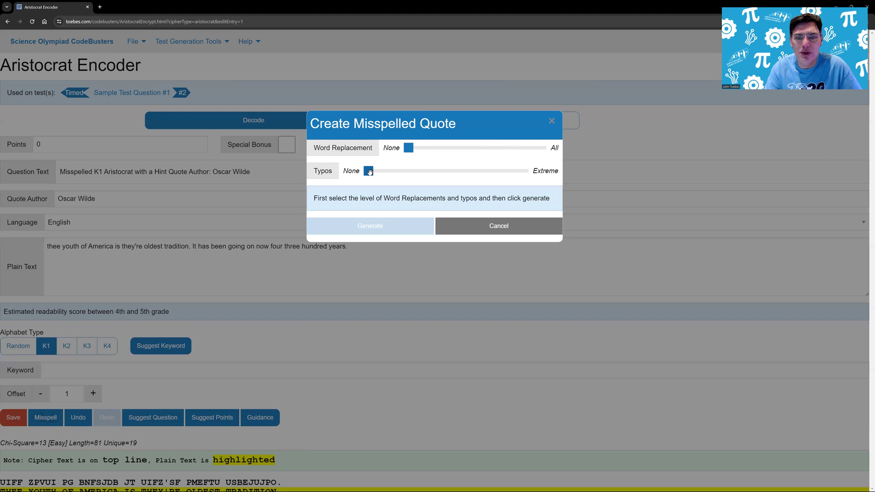
{"action": "left_click_drag", "start_coordinate": [368, 171], "coordinate": [418, 172]}
{"action": "left_click", "coordinate": [367, 226]}
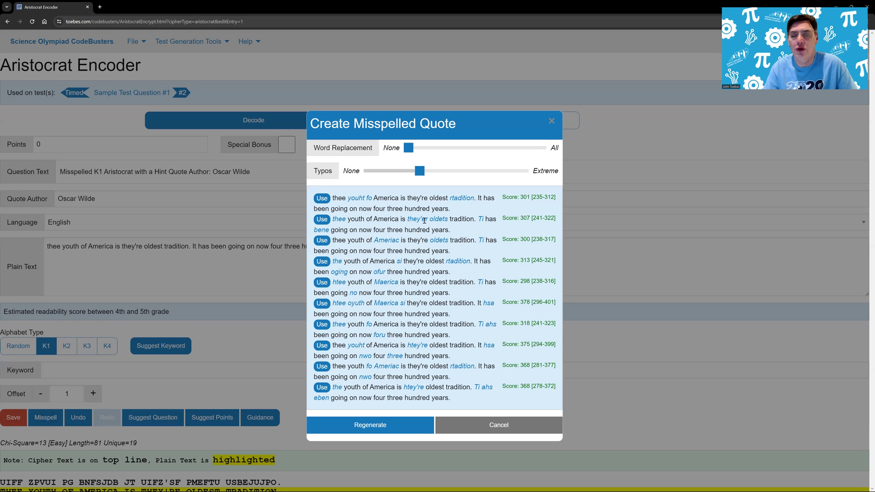
{"action": "left_click_drag", "start_coordinate": [418, 171], "coordinate": [423, 171]}
{"action": "left_click", "coordinate": [358, 425]}
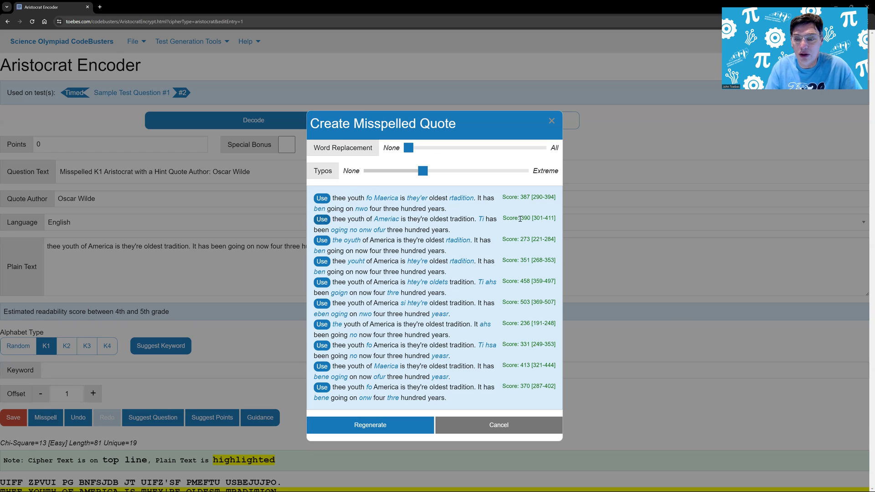
{"action": "left_click", "coordinate": [321, 220]}
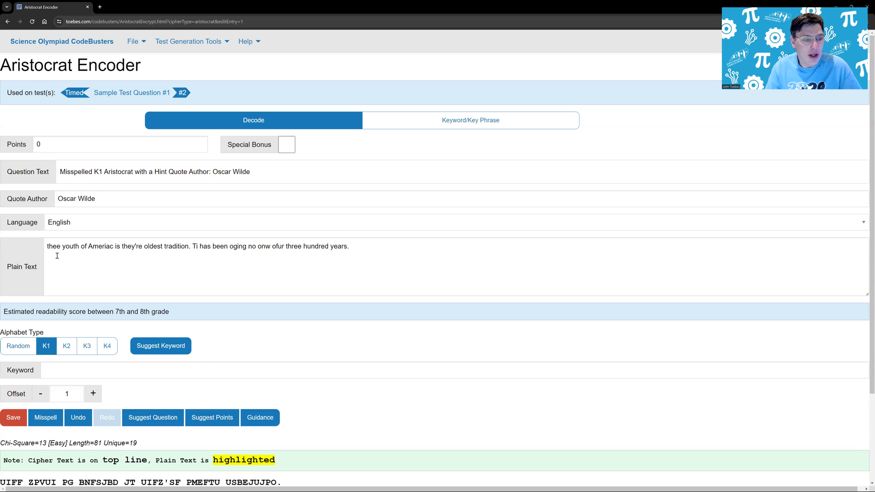
- Replace the question text with the suggested sample and reword its opening to "A friend of yours who can't spell or type very well has encoded a quote"
{"action": "left_click", "coordinate": [156, 417]}
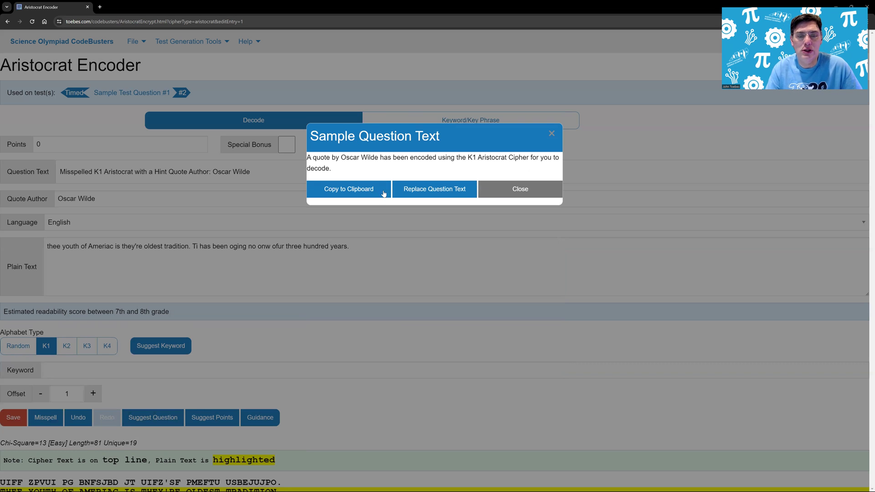
{"action": "left_click", "coordinate": [435, 191]}
{"action": "left_click", "coordinate": [89, 174]}
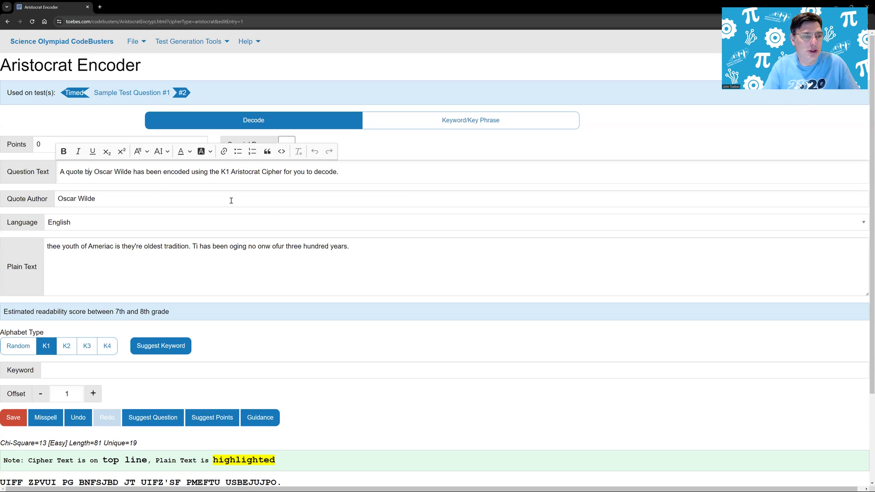
{"action": "type", "text": "A"}
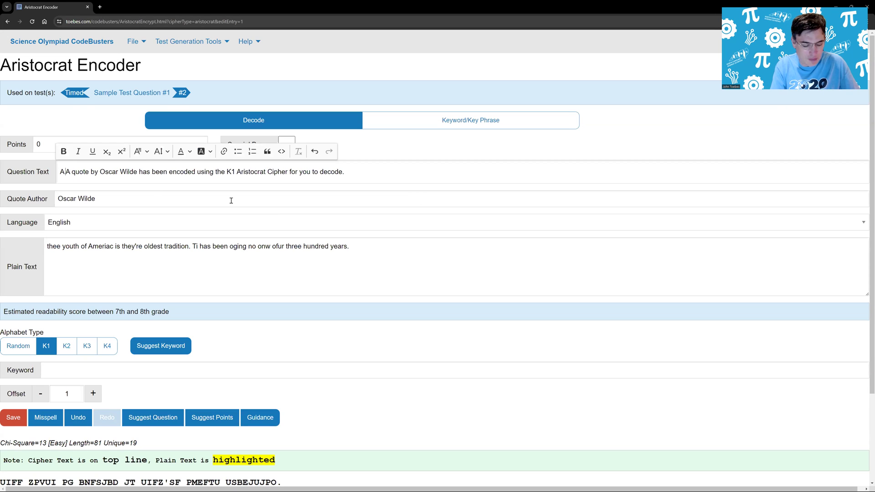
{"action": "type", "text": " friend of y"}
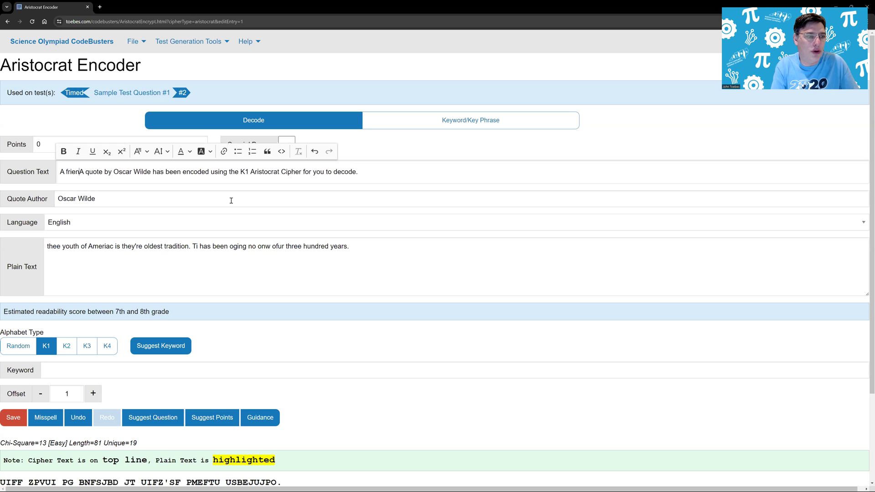
{"action": "type", "text": "ours who c"}
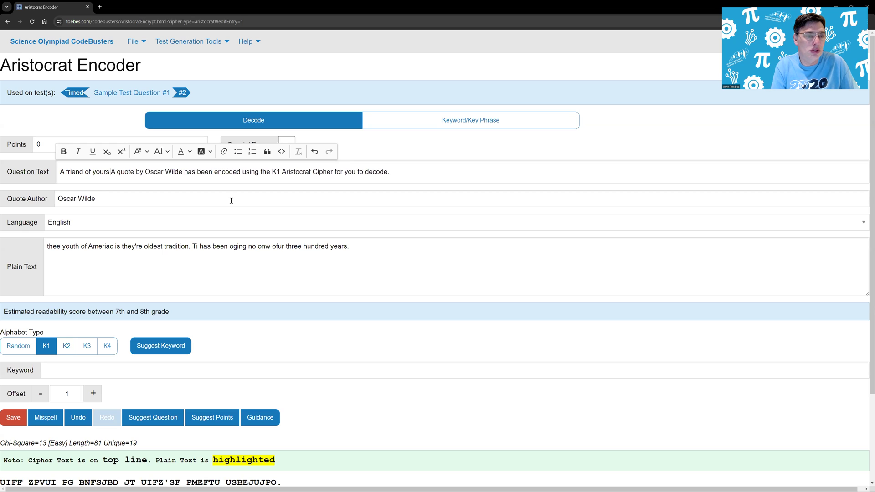
{"action": "type", "text": "an't spell"}
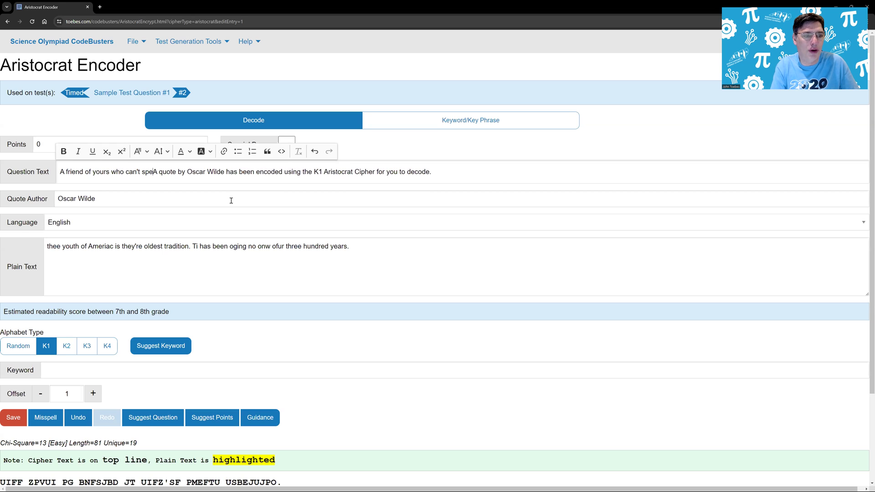
{"action": "type", "text": " or type very "}
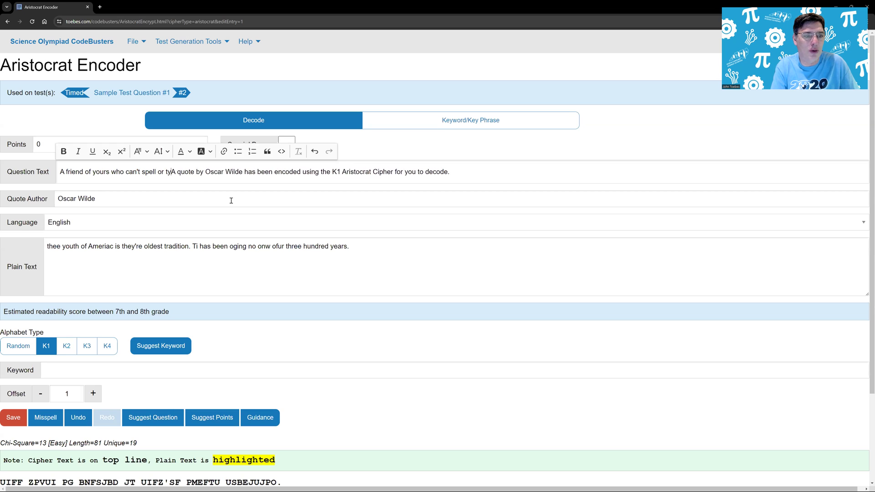
{"action": "type", "text": "well has e"}
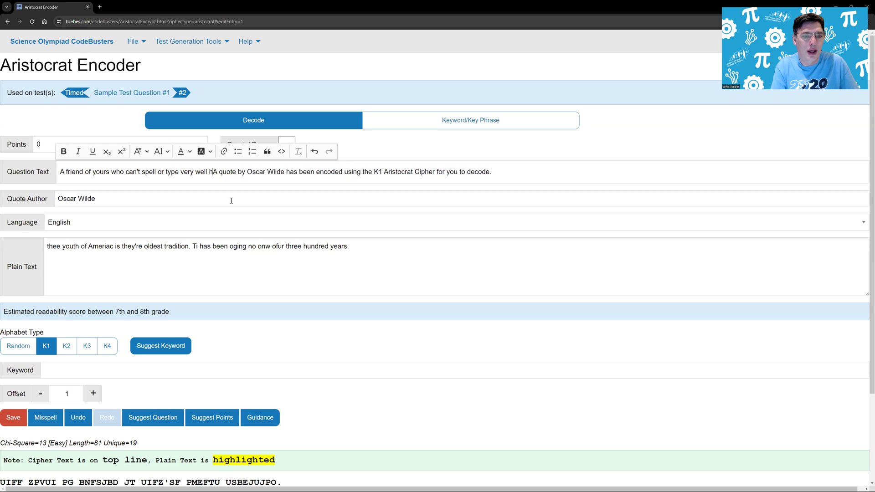
{"action": "type", "text": "ncoded a"}
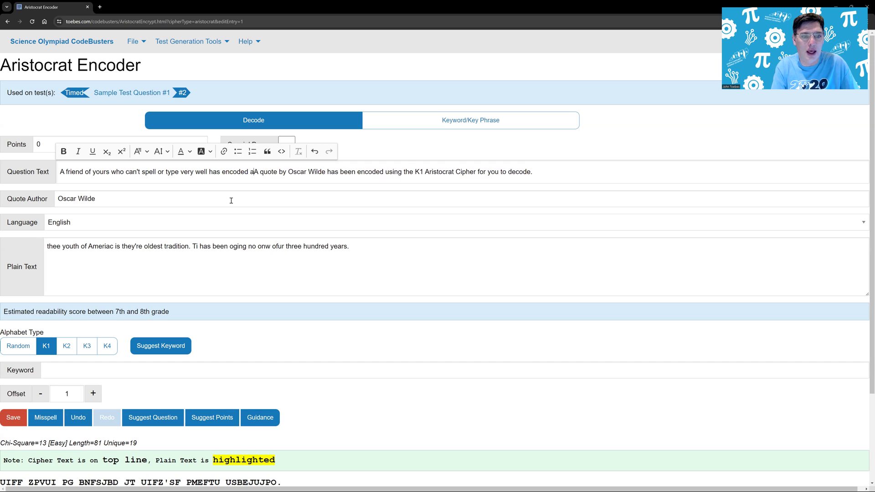
{"action": "key", "text": "Delete"}
{"action": "key", "text": "Delete"}
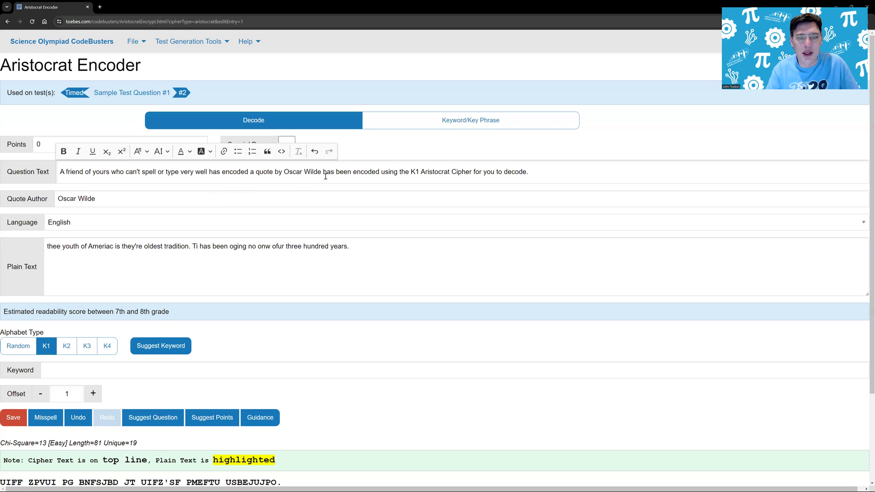
- Delete the redundant words "has been encoded" and the extra space after "Oscar Wilde" in the question text
{"action": "left_click_drag", "start_coordinate": [326, 173], "coordinate": [367, 173]}
{"action": "key", "text": "Delete"}
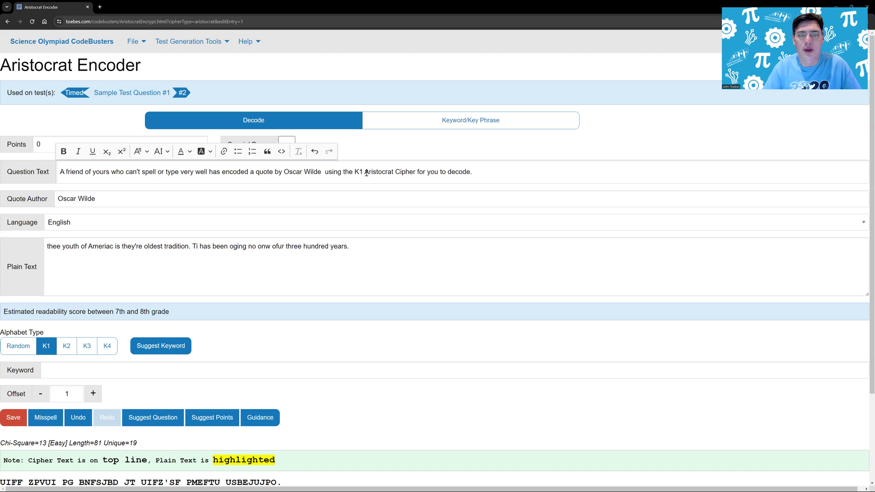
{"action": "key", "text": "Delete"}
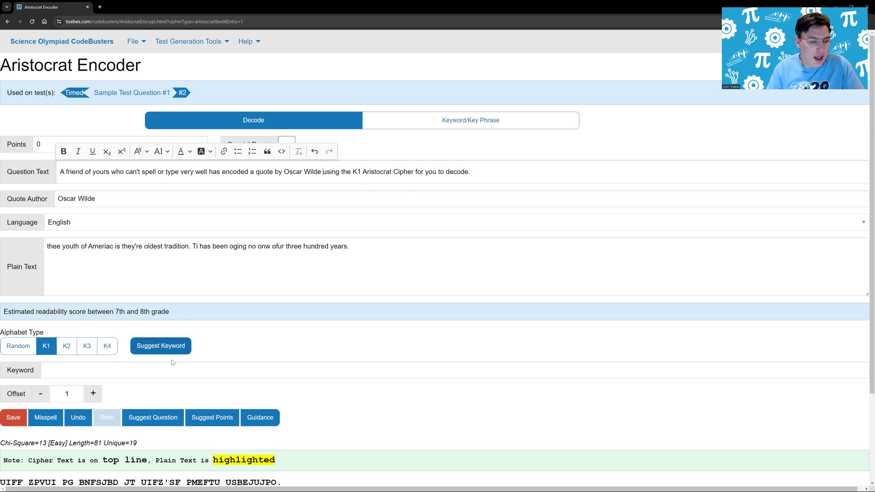
- Set the question's points to the suggested score of 402 and save the question
{"action": "left_click", "coordinate": [220, 416]}
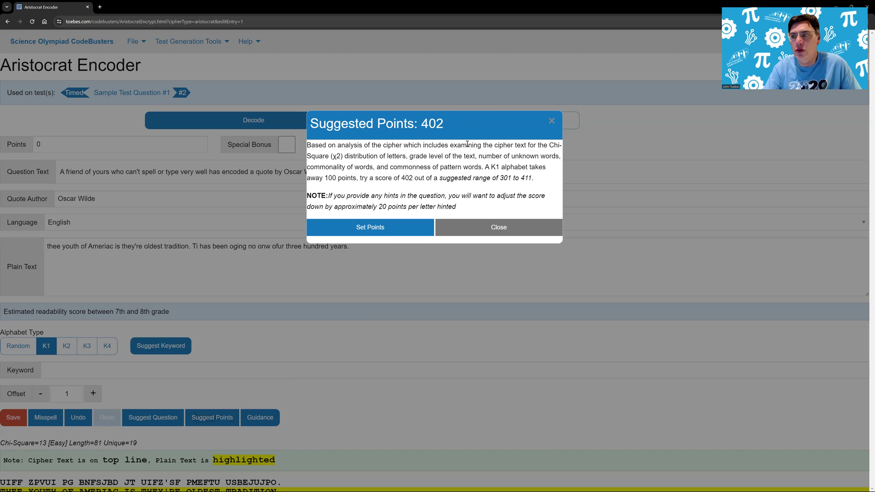
{"action": "left_click", "coordinate": [382, 228]}
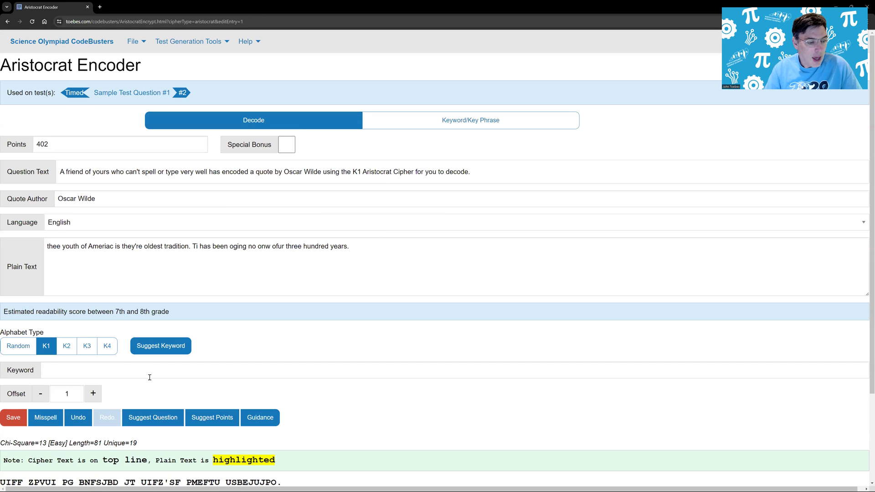
{"action": "left_click", "coordinate": [16, 418]}
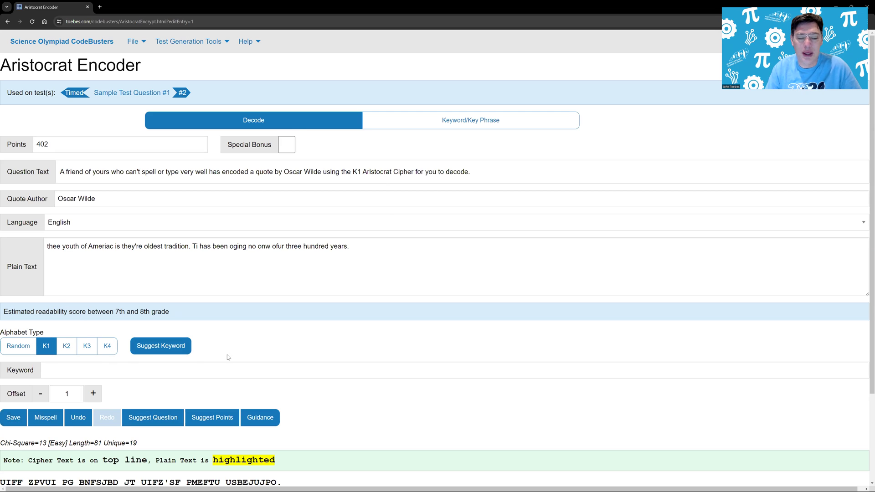
- Regenerate the keyword suggestions, use OBLIGATE with offset +18 for the K1 alphabet, and save the question
{"action": "left_click", "coordinate": [176, 349]}
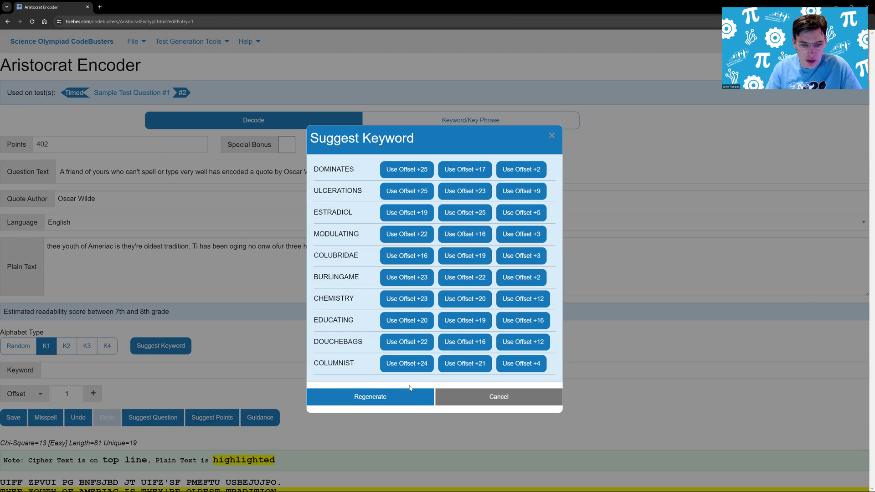
{"action": "left_click", "coordinate": [359, 399]}
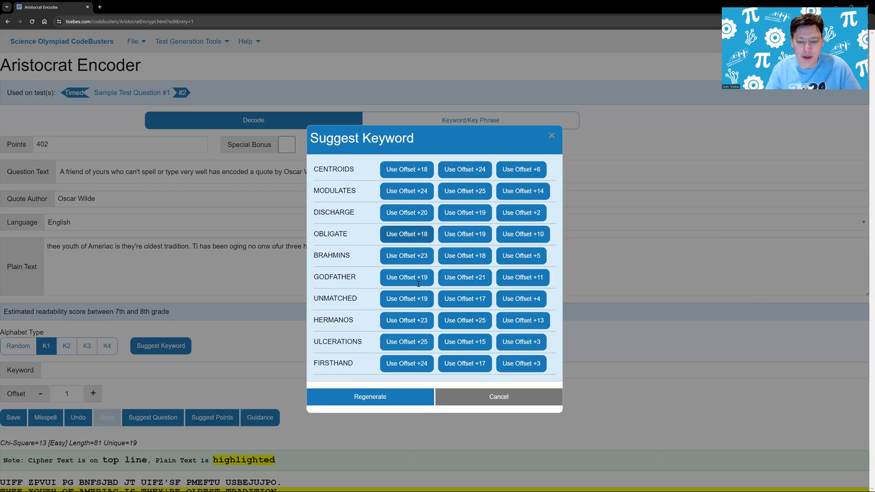
{"action": "left_click", "coordinate": [407, 234]}
{"action": "scroll", "coordinate": [298, 342], "scroll_direction": "down", "scroll_amount": 2}
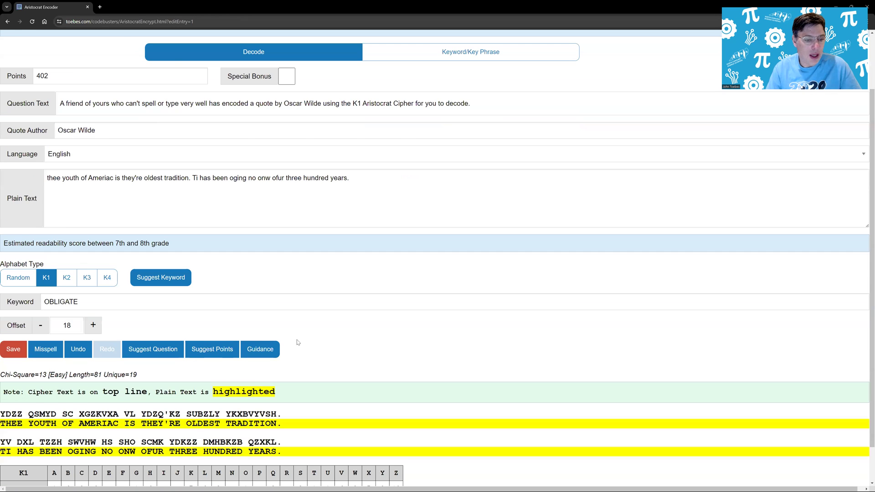
{"action": "scroll", "coordinate": [369, 199], "scroll_direction": "up", "scroll_amount": 1}
{"action": "scroll", "coordinate": [315, 239], "scroll_direction": "up", "scroll_amount": 1}
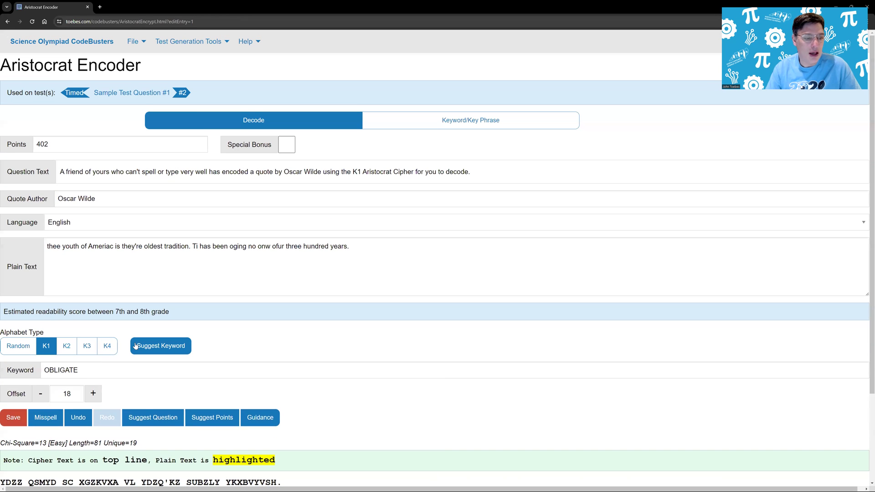
{"action": "left_click", "coordinate": [12, 418]}
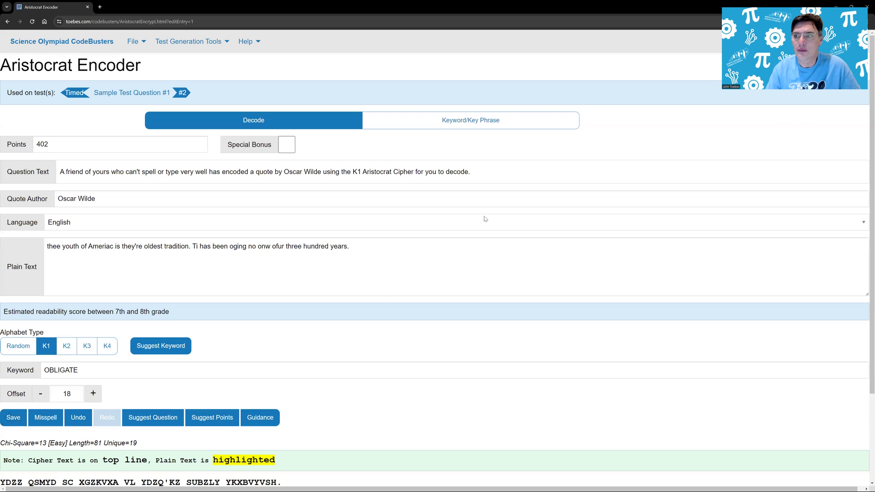